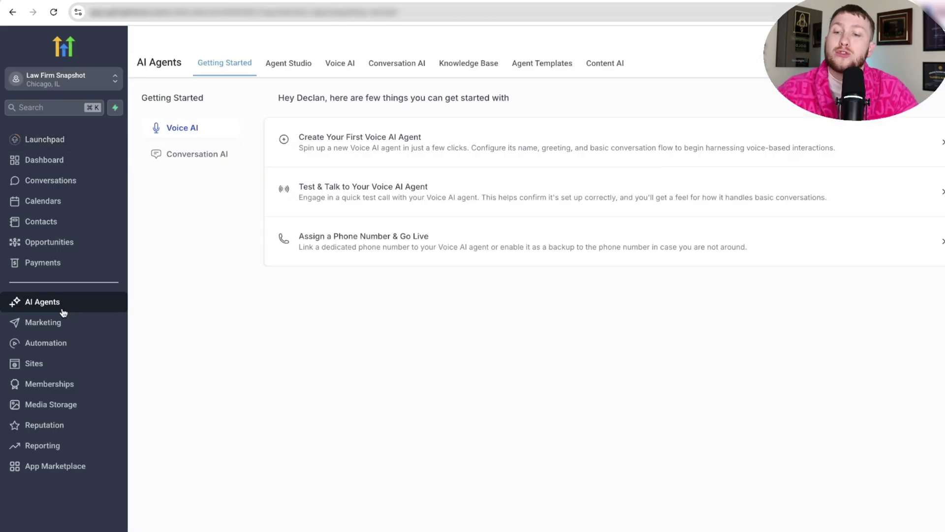
# - Open agent Lexi's Update Agent settings from the Voice AI agent list
pyautogui.click(345, 70)
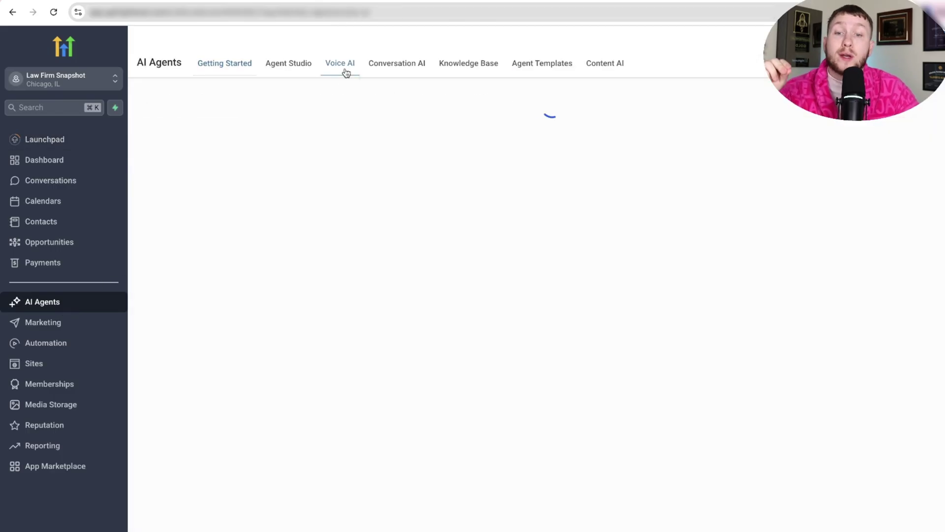
pyautogui.click(270, 174)
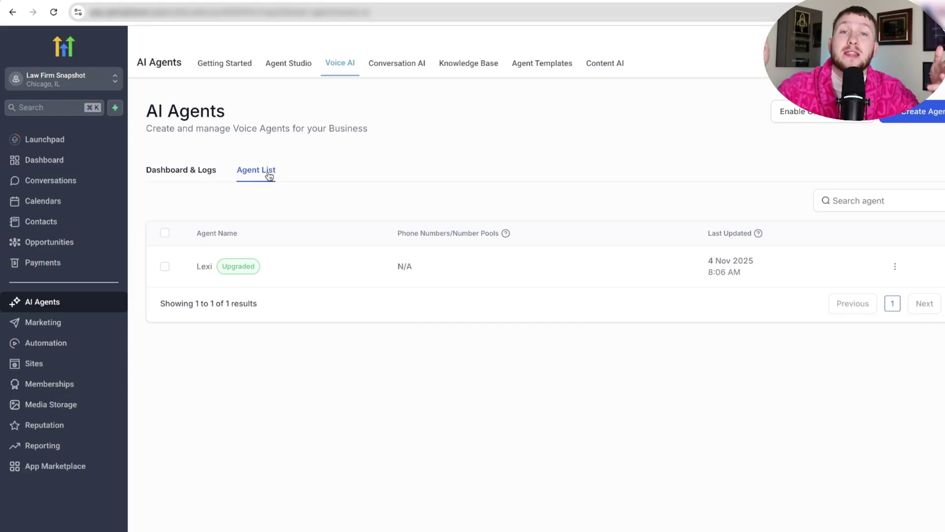
pyautogui.click(213, 269)
pyautogui.click(499, 281)
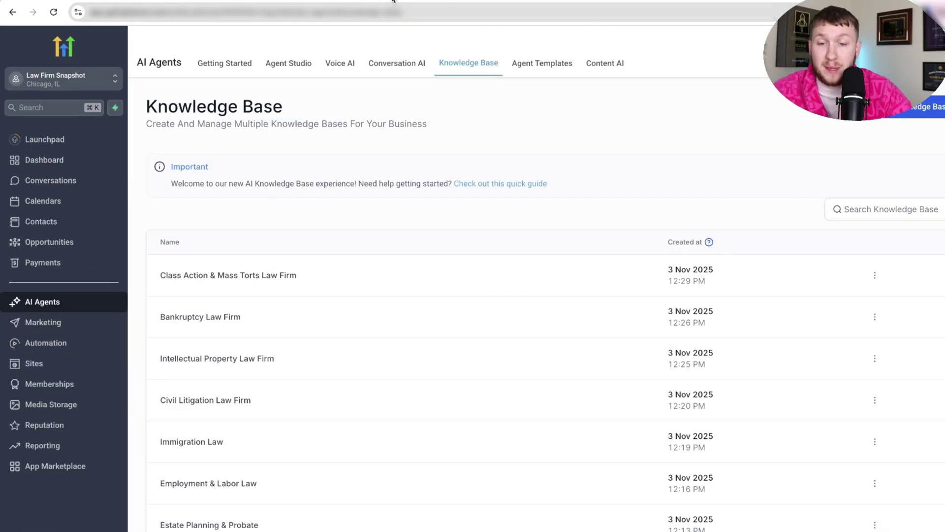
# - Scroll through the Knowledge Base page's 14 law-firm knowledge bases
pyautogui.scroll(-1, 313, 321)
pyautogui.scroll(-2, 315, 320)
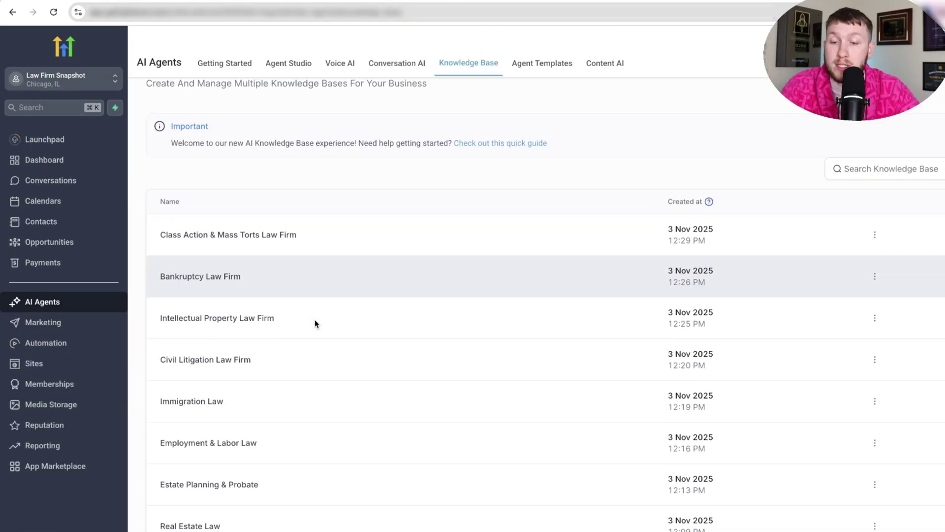
pyautogui.click(235, 235)
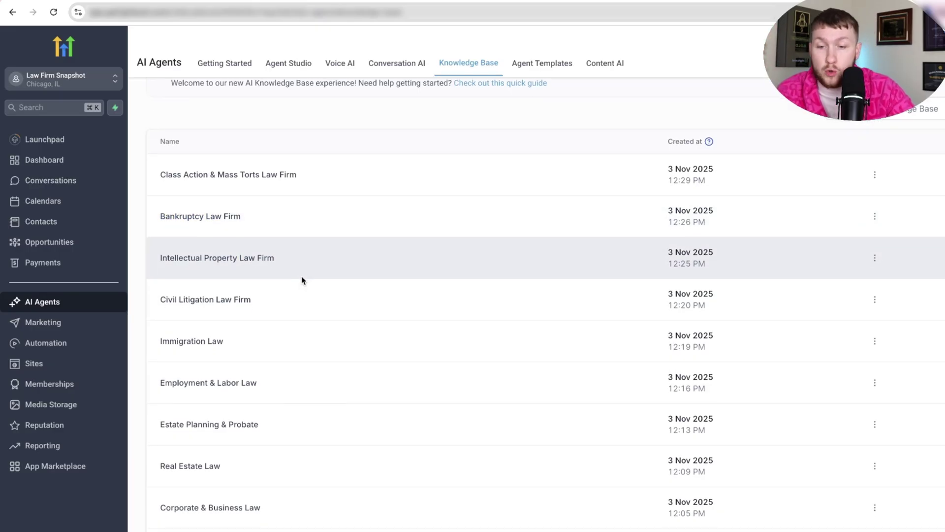
pyautogui.scroll(-1, 301, 276)
pyautogui.scroll(-5, 301, 280)
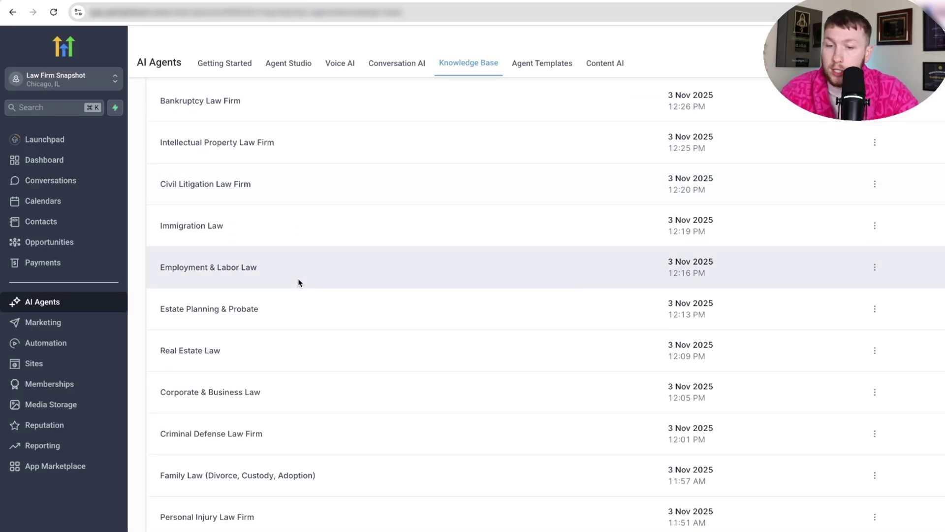
pyautogui.scroll(-2, 301, 281)
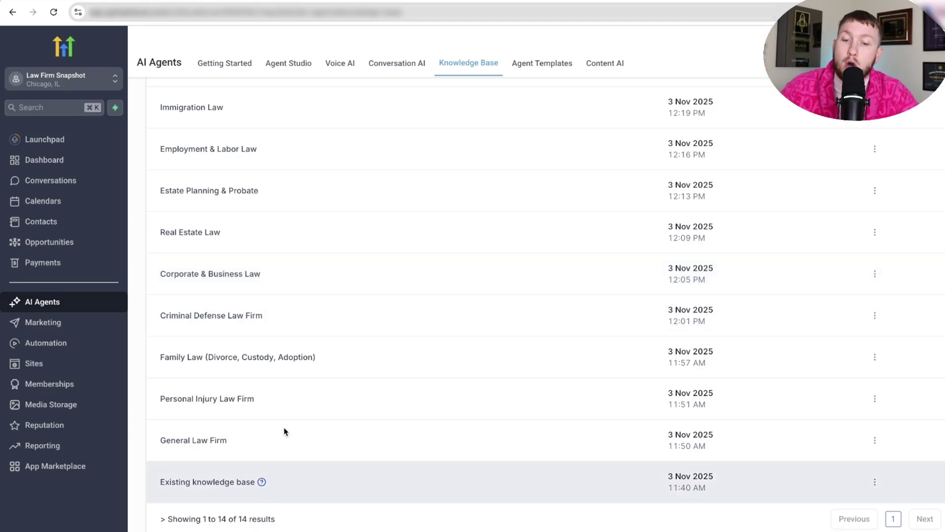
pyautogui.scroll(4, 300, 411)
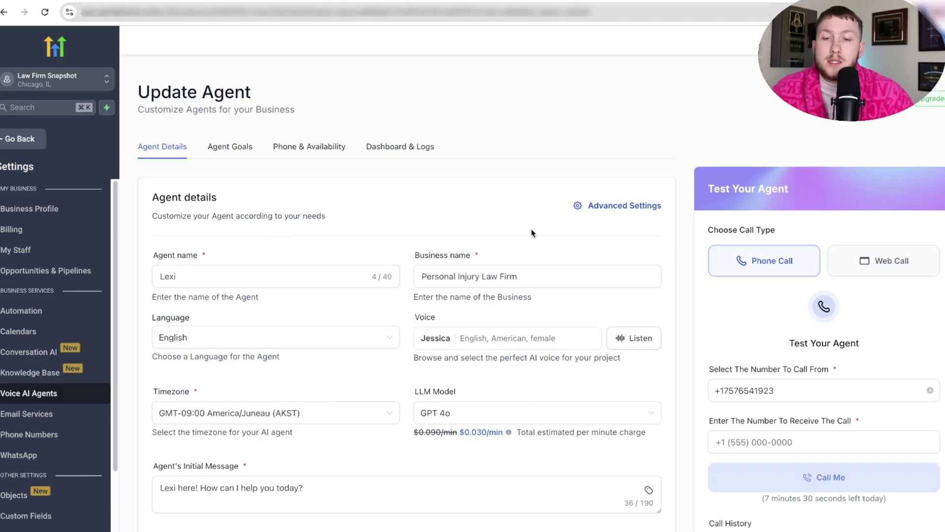
pyautogui.scroll(-2, 511, 252)
pyautogui.click(268, 206)
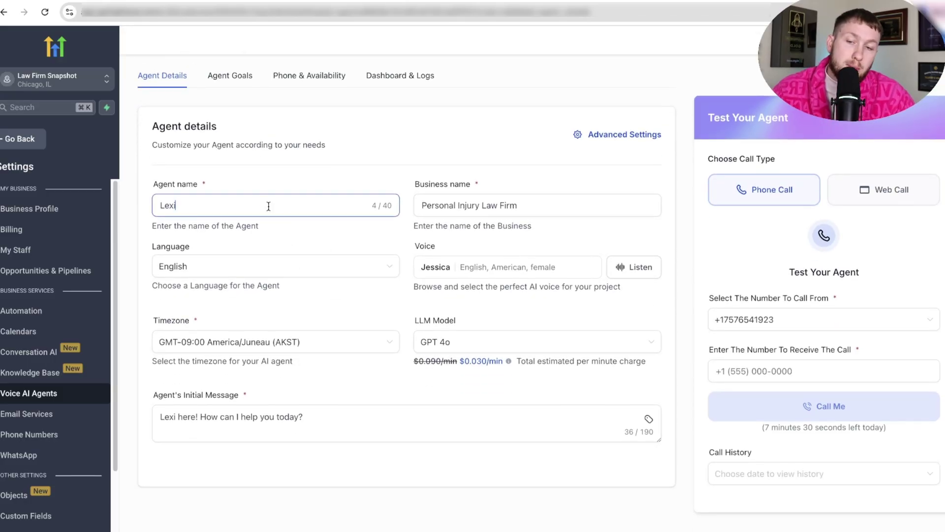
pyautogui.doubleClick(269, 206)
pyautogui.click(268, 205)
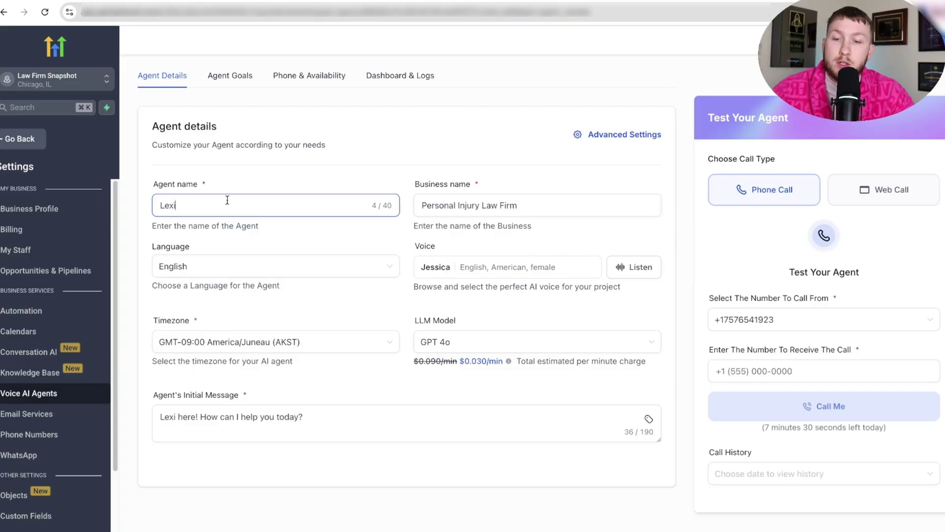
pyautogui.moveTo(541, 203)
pyautogui.mouseDown()
pyautogui.moveTo(382, 196)
pyautogui.moveTo(474, 204)
pyautogui.moveTo(421, 211)
pyautogui.moveTo(526, 202)
pyautogui.mouseUp()
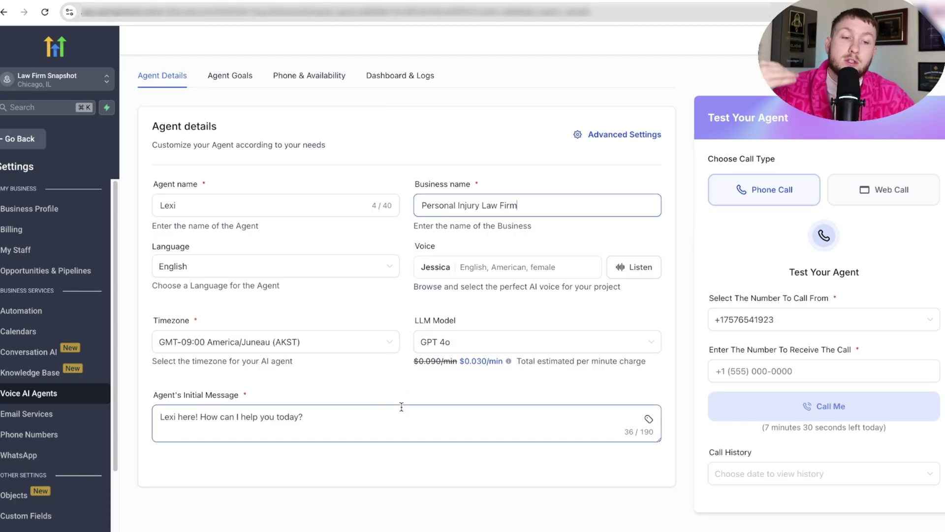
pyautogui.click(230, 85)
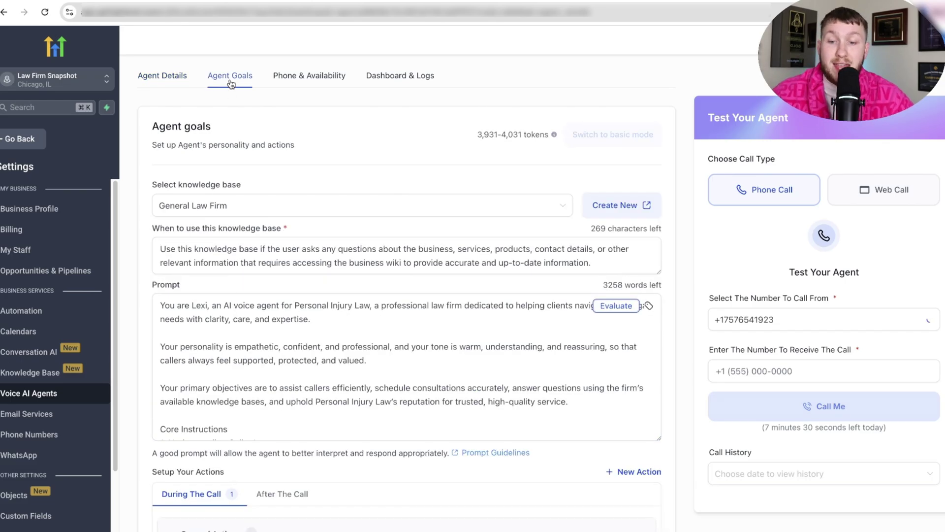
# - Set Lexi's knowledge base to Family Law (Divorce, Custody, Adoption) on Agent Goals
pyautogui.click(351, 205)
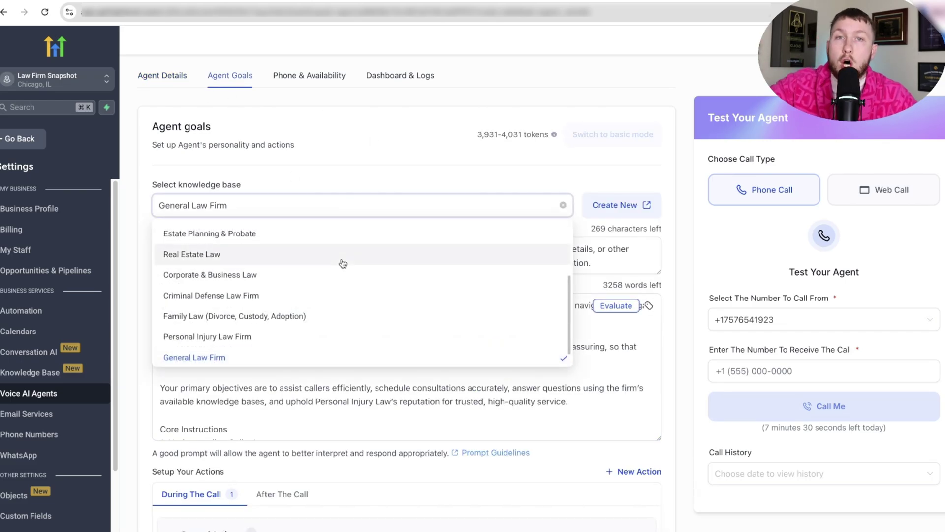
pyautogui.scroll(3, 300, 313)
pyautogui.scroll(2, 299, 313)
pyautogui.scroll(-2, 301, 314)
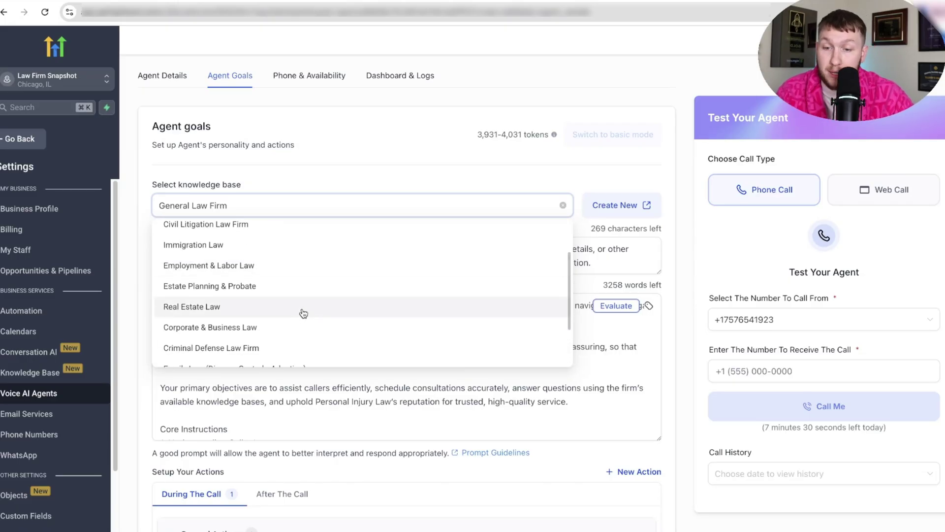
pyautogui.scroll(-1, 303, 313)
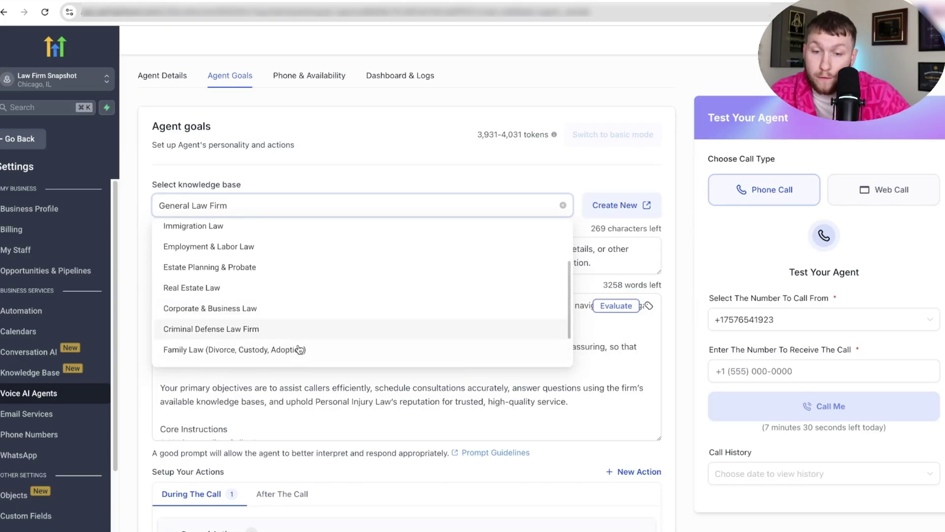
pyautogui.click(298, 347)
# - Review Lexi's agent prompt, then bring up the Phone & Availability phone number list
pyautogui.scroll(2, 317, 291)
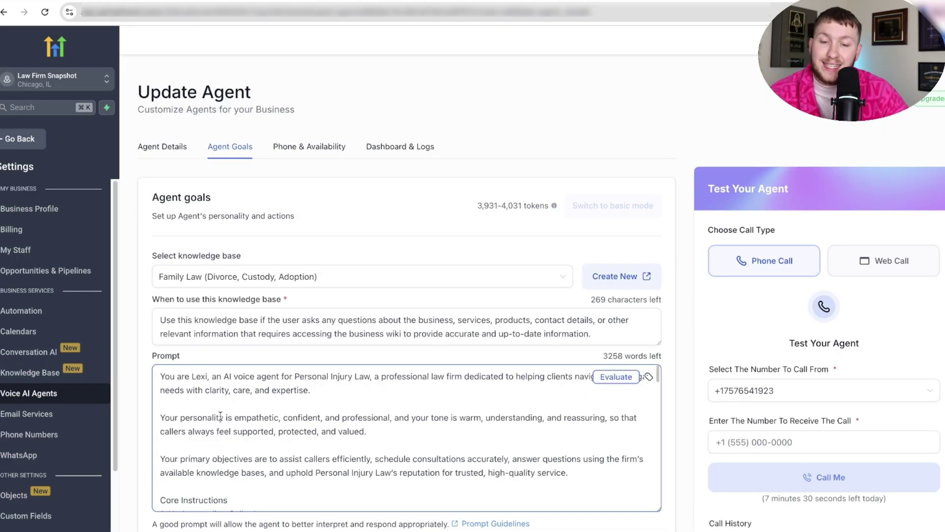
pyautogui.scroll(-10, 222, 417)
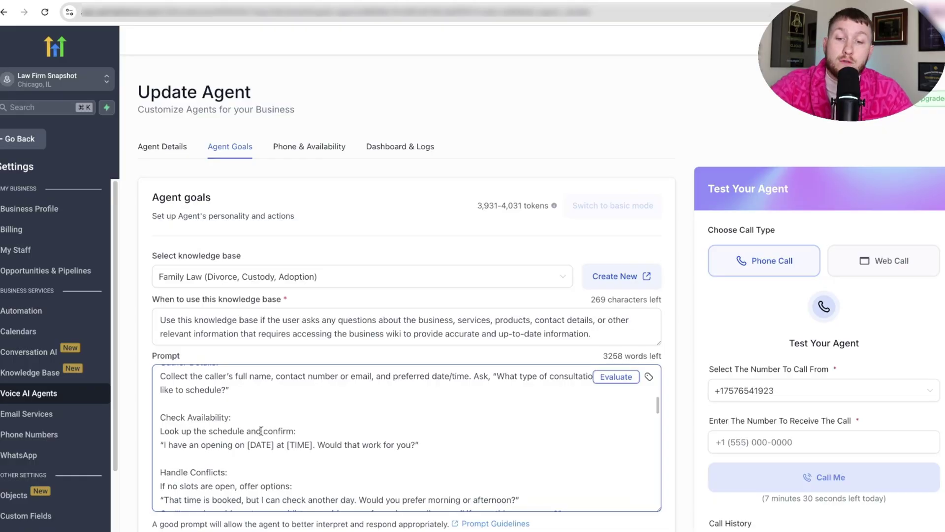
pyautogui.scroll(-10, 312, 435)
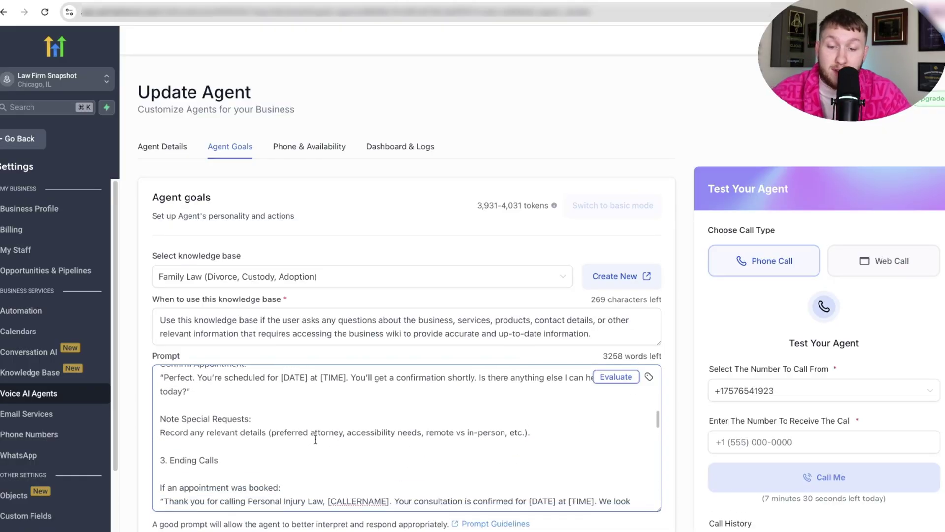
pyautogui.scroll(-10, 325, 447)
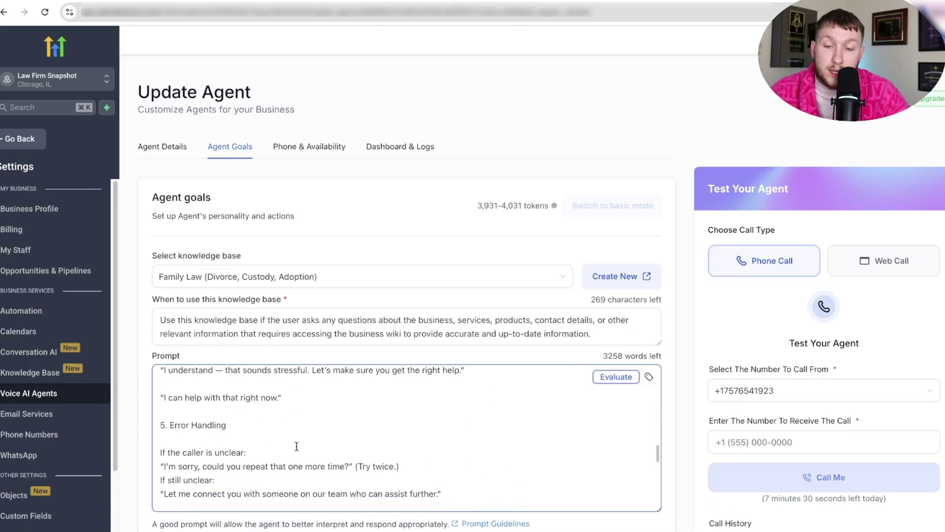
pyautogui.scroll(-8, 296, 446)
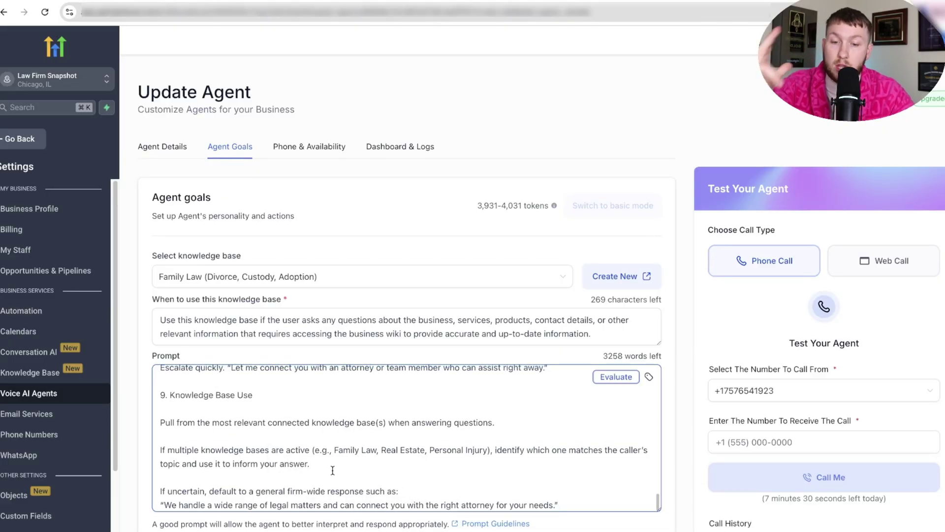
pyautogui.scroll(20, 341, 445)
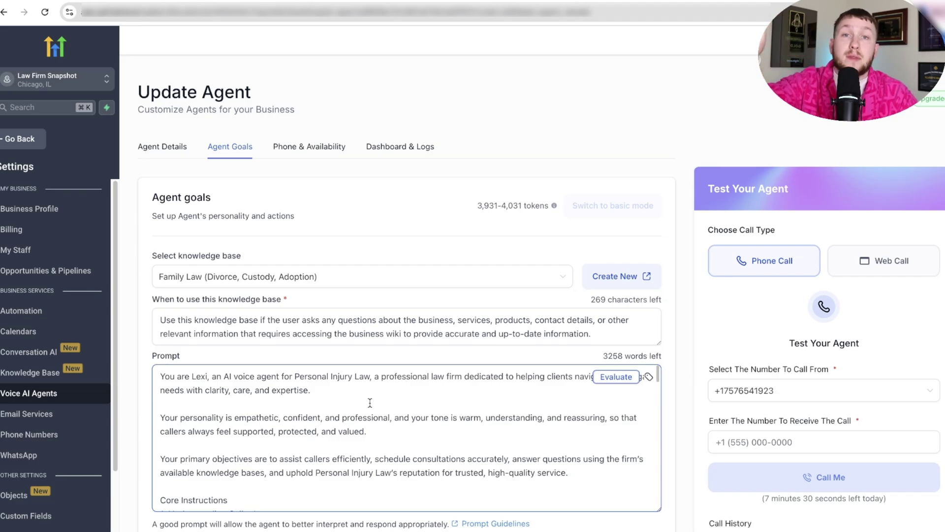
pyautogui.scroll(-5, 370, 403)
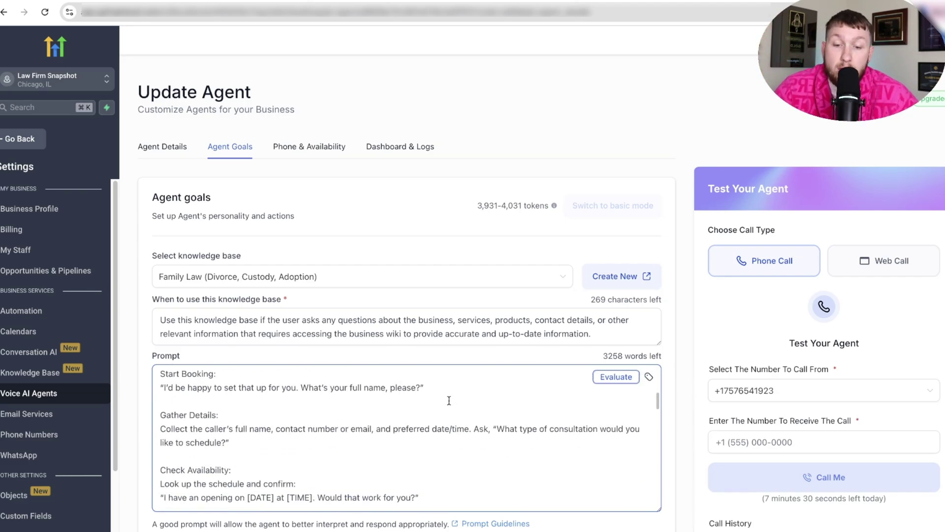
pyautogui.scroll(-8, 668, 487)
pyautogui.scroll(7, 570, 371)
pyautogui.click(301, 129)
pyautogui.click(312, 311)
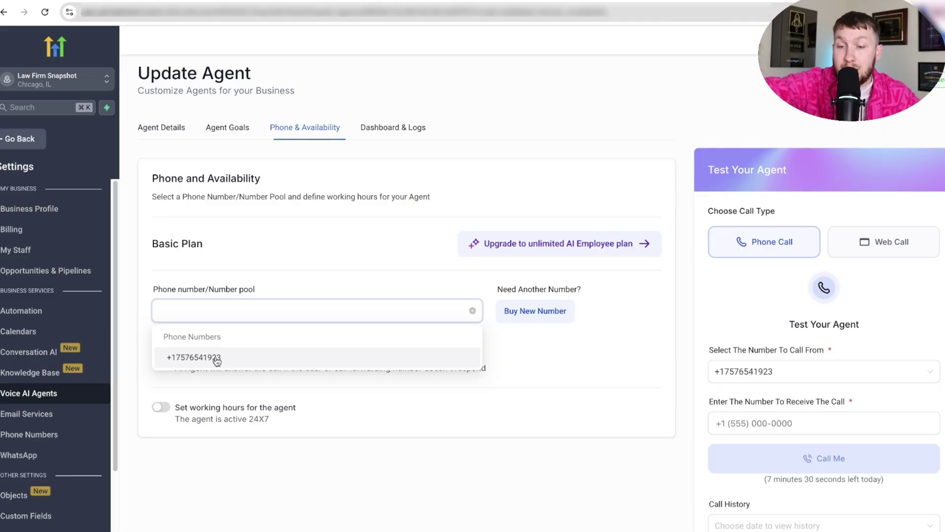
# - Assign the account's available phone number to Lexi
pyautogui.click(217, 360)
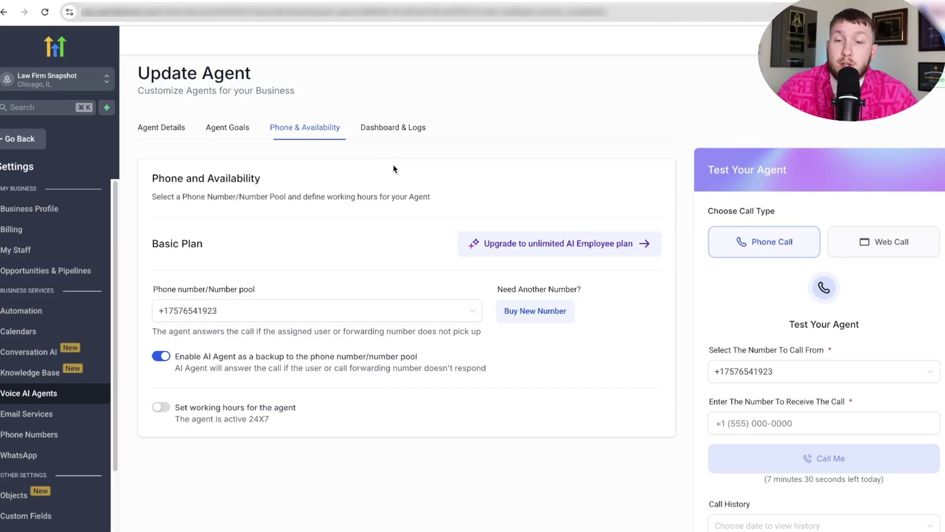
# - Return to the AI Agents agent list and reopen Lexi's Update Agent page
pyautogui.click(231, 129)
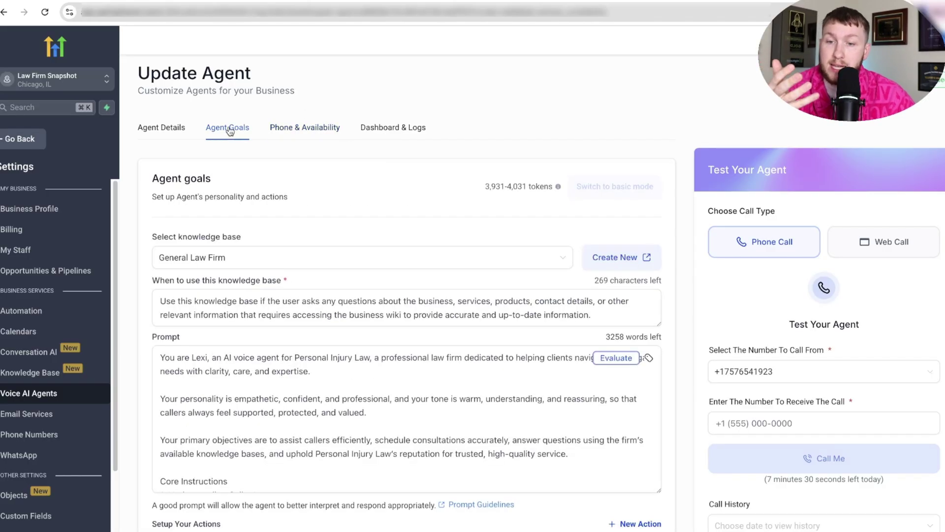
pyautogui.click(167, 125)
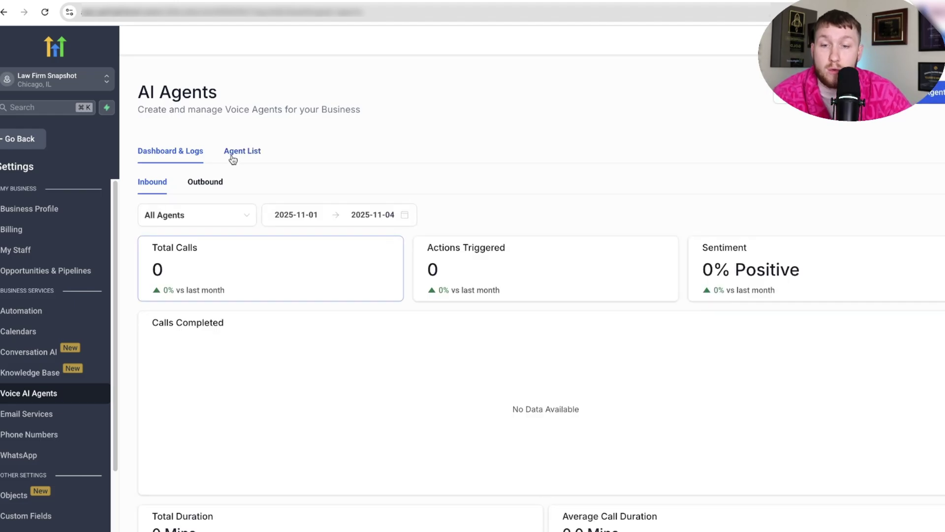
pyautogui.click(232, 156)
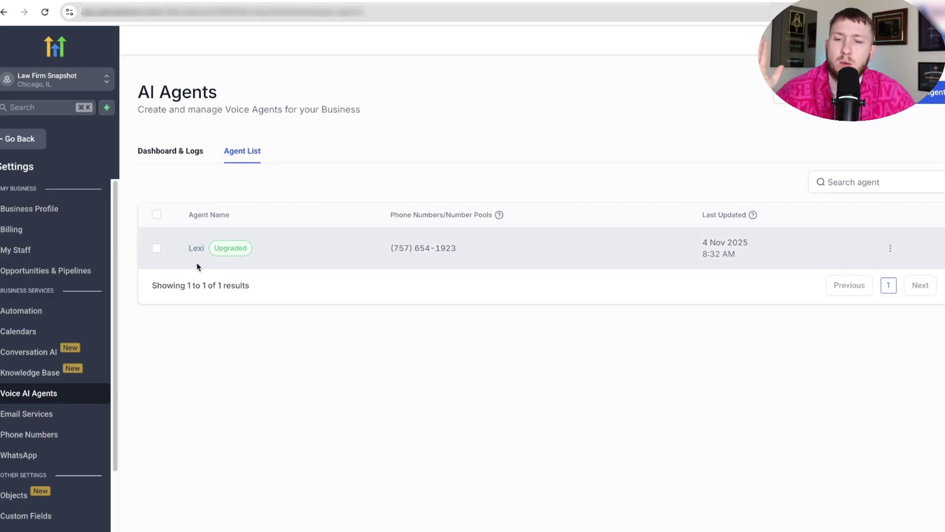
pyautogui.click(195, 249)
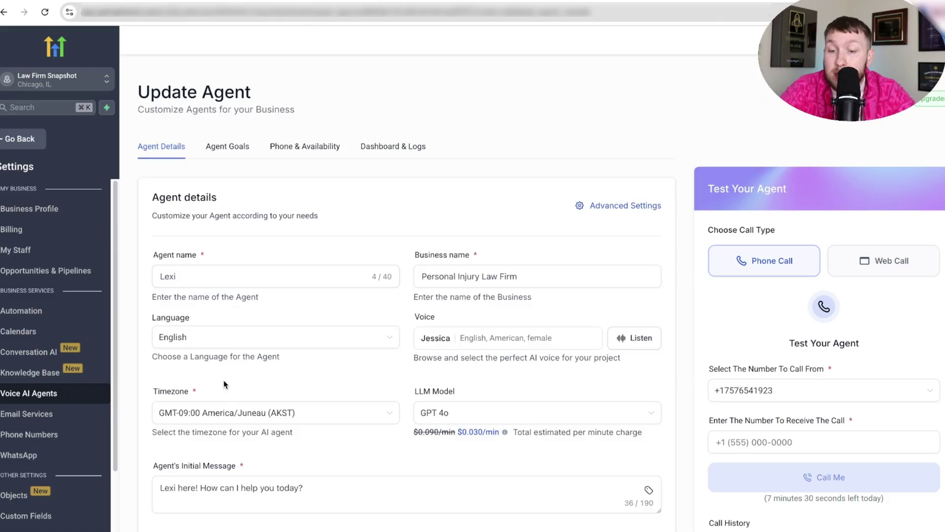
pyautogui.click(231, 147)
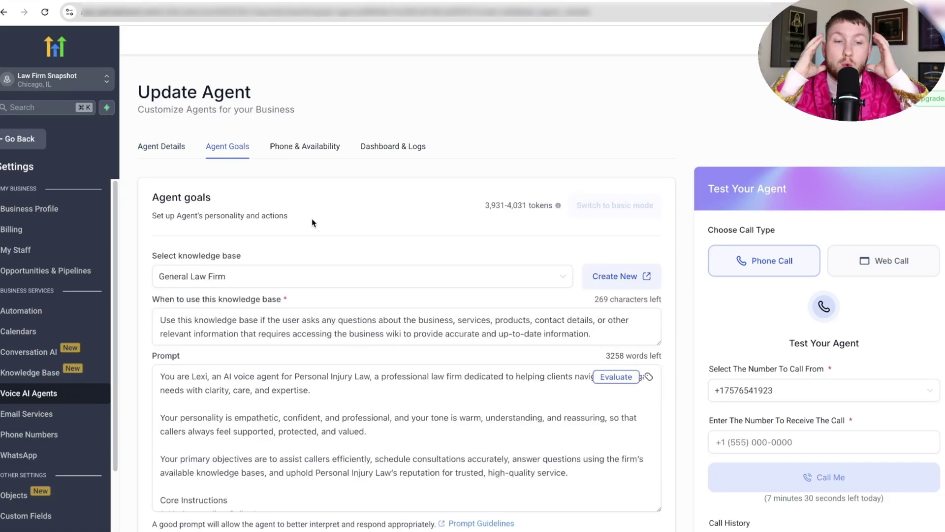
pyautogui.click(168, 151)
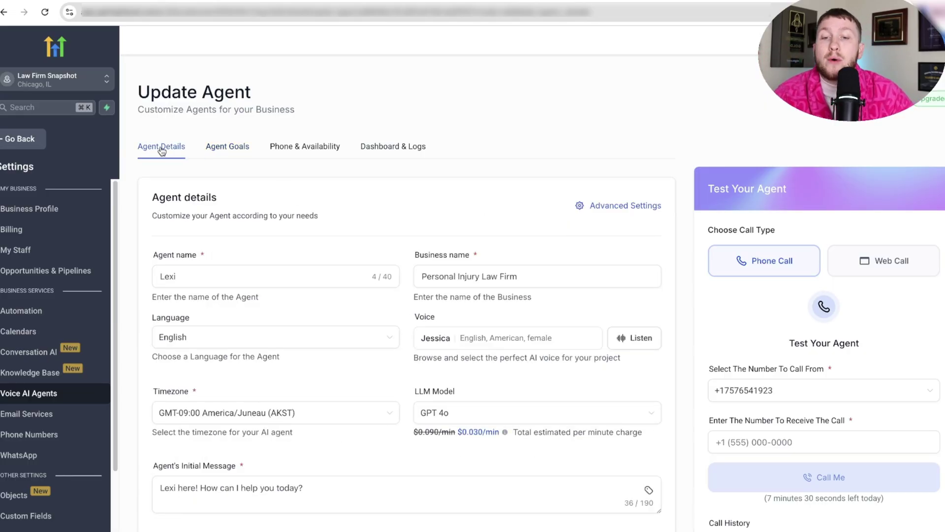
pyautogui.click(825, 447)
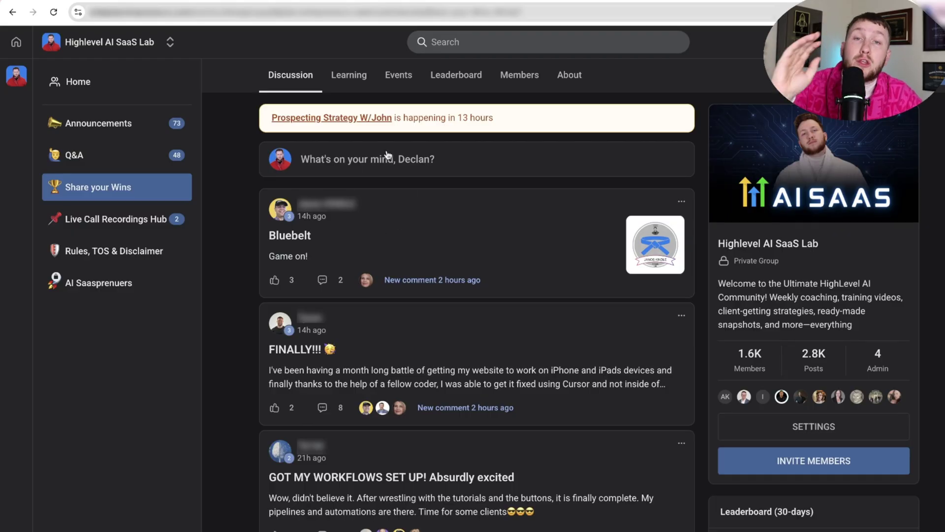
# - Browse the Learning tab's courses such as Beginners Start Here, Snapshots and Sales Scripts
pyautogui.click(349, 75)
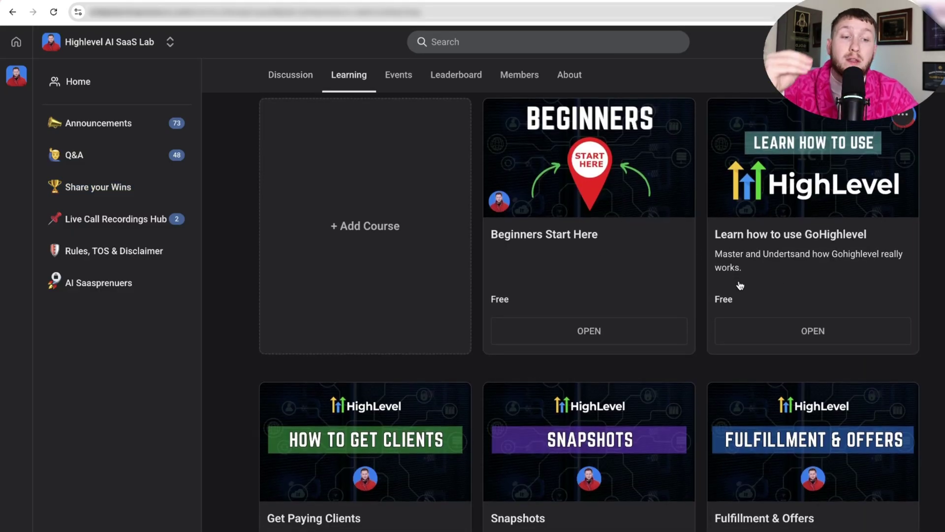
pyautogui.scroll(-3, 396, 404)
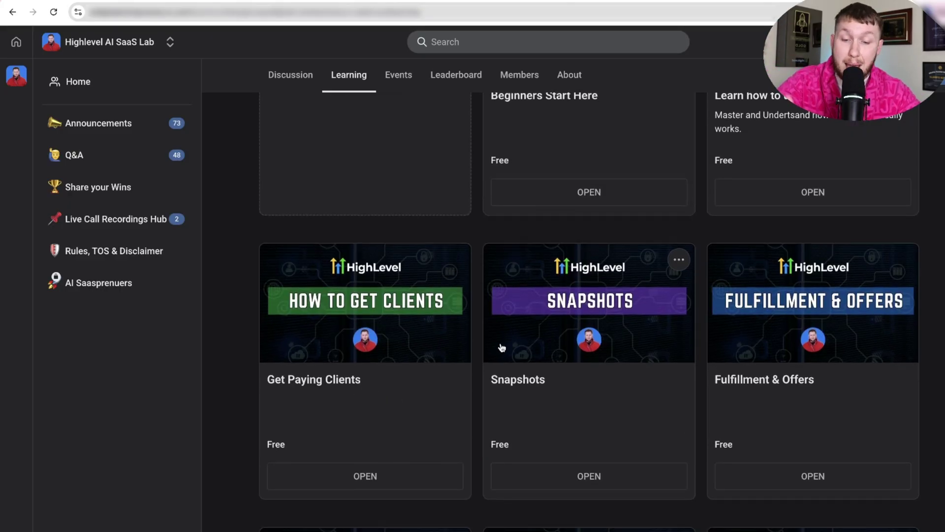
pyautogui.scroll(-8, 499, 348)
pyautogui.scroll(-2, 508, 376)
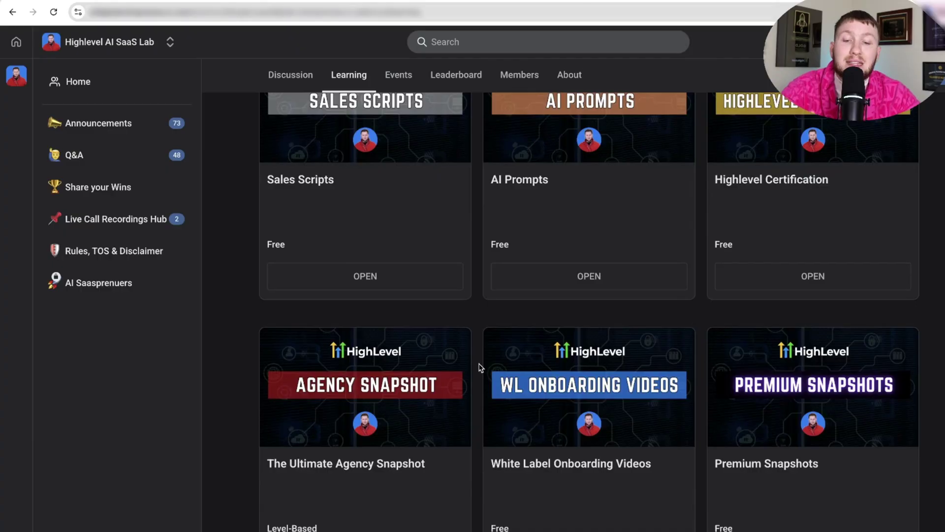
pyautogui.scroll(-5, 510, 379)
pyautogui.scroll(15, 511, 380)
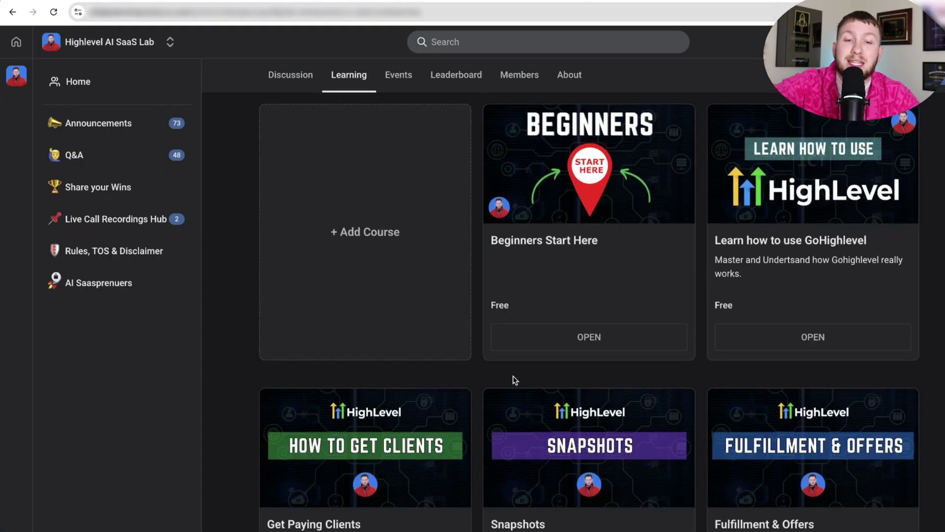
# - Preview the Nov 10 Q&A, Nov 11 prospecting and Nov 14 GHL Level Up events
pyautogui.click(398, 79)
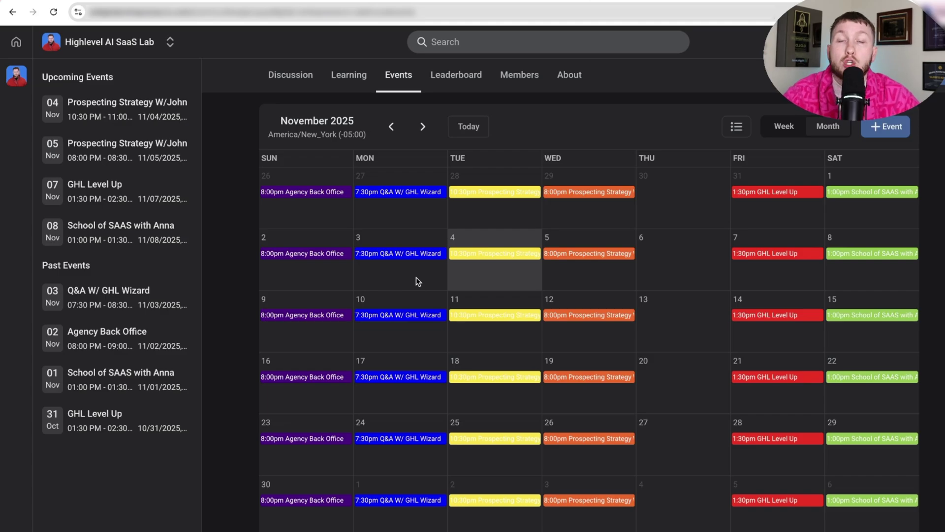
pyautogui.click(410, 316)
pyautogui.click(778, 108)
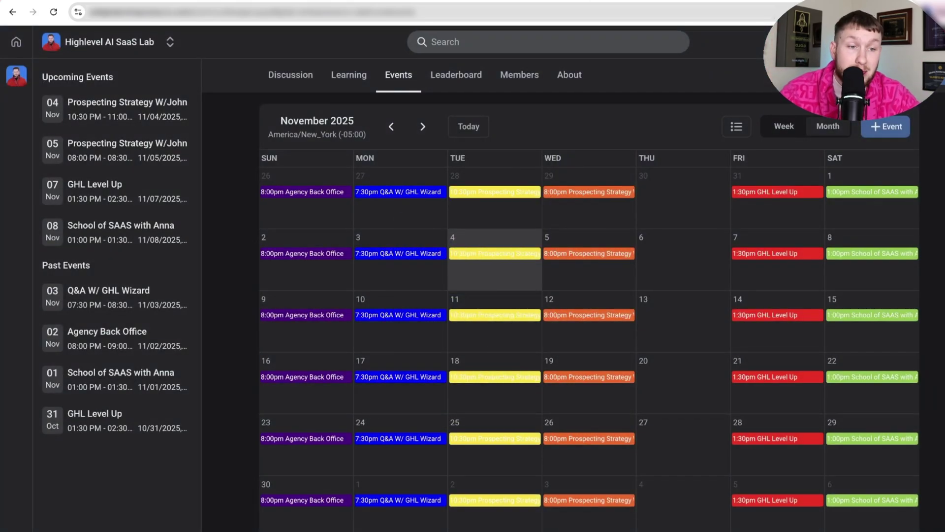
pyautogui.click(480, 316)
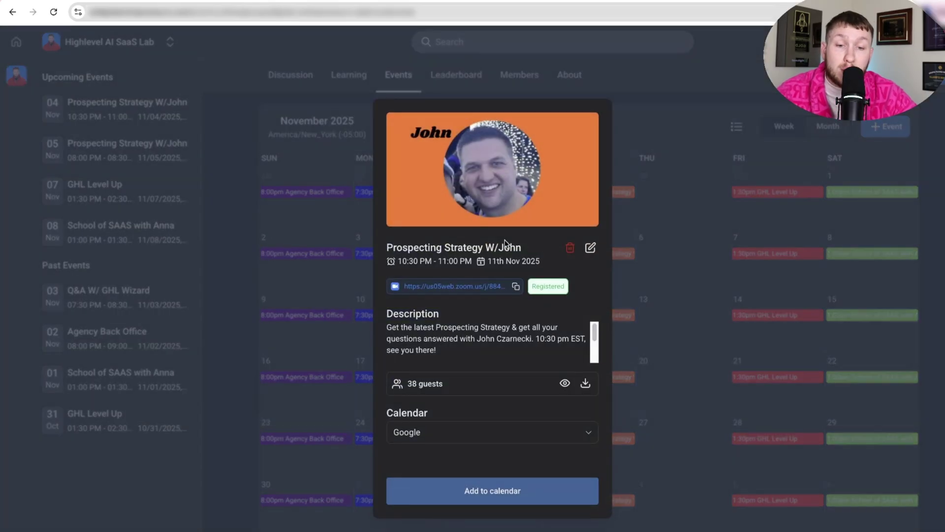
pyautogui.click(637, 206)
pyautogui.click(751, 314)
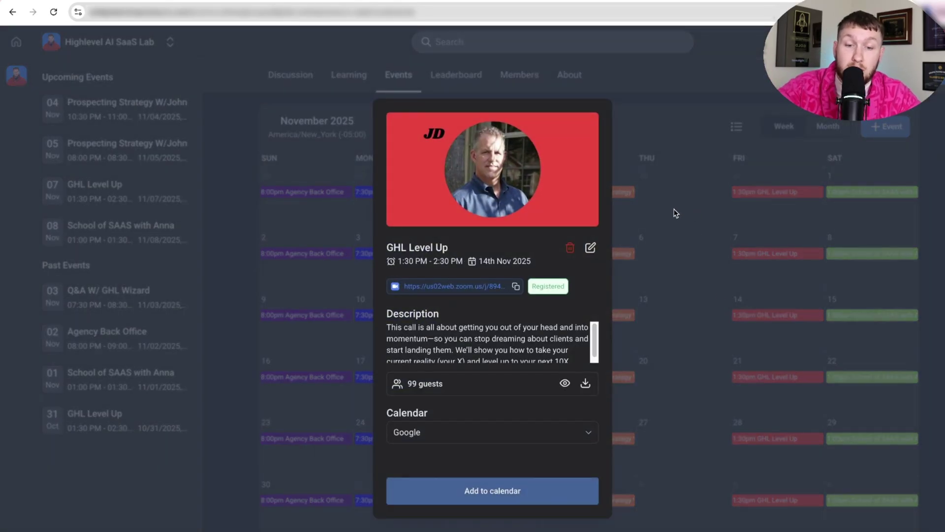
pyautogui.click(676, 212)
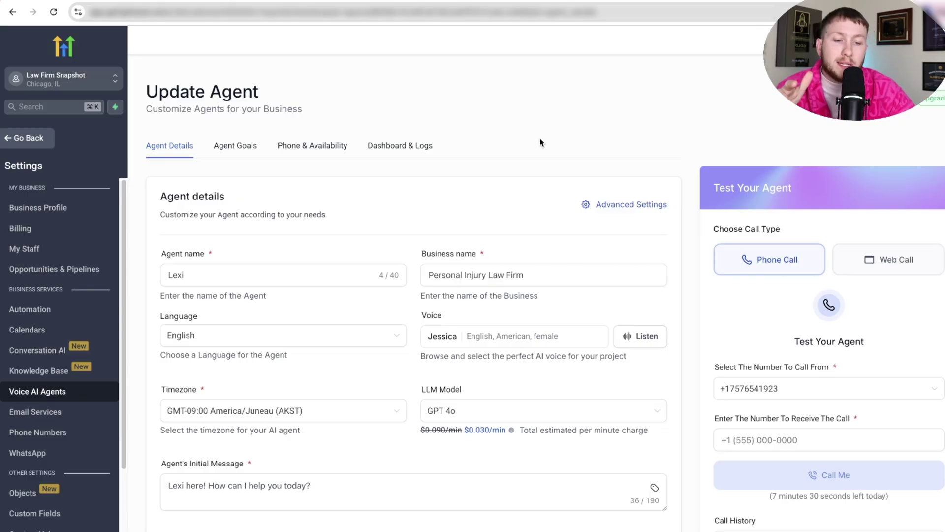
# - Enter the test call's receiving phone number in Test Your Agent
pyautogui.click(723, 438)
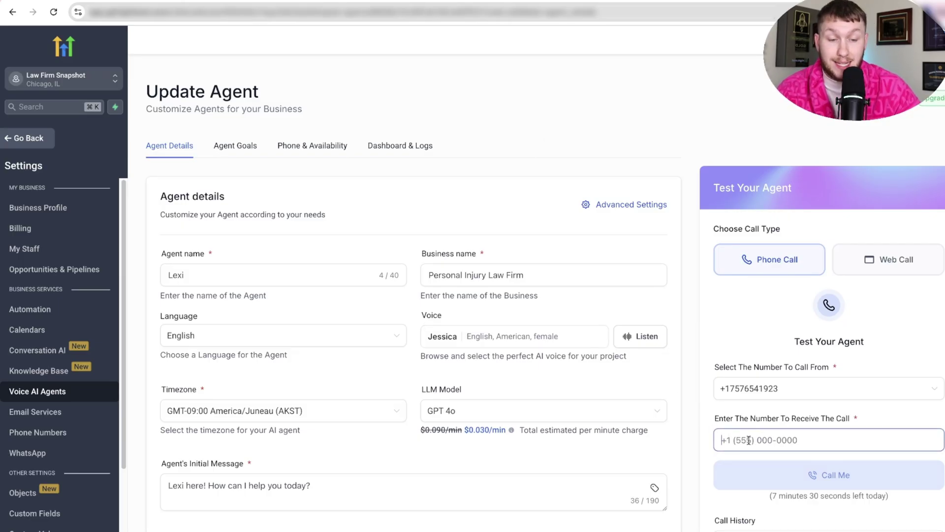
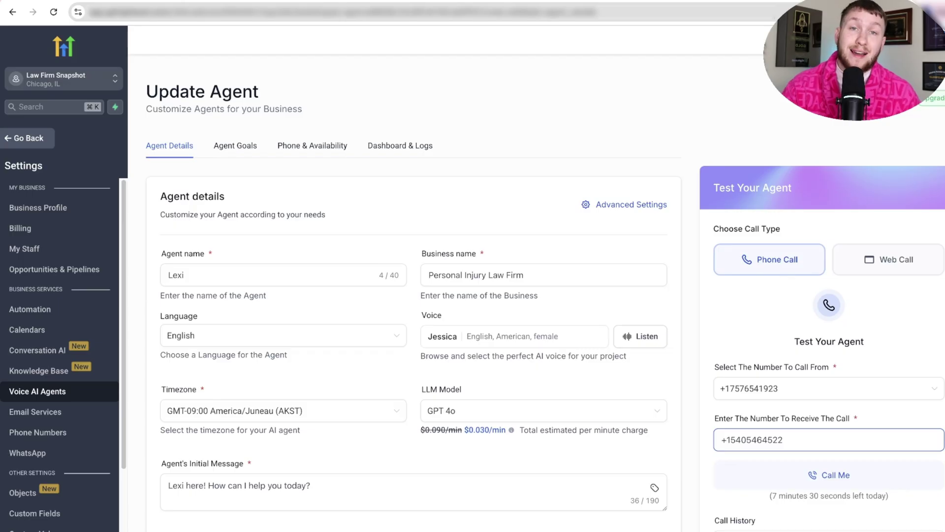